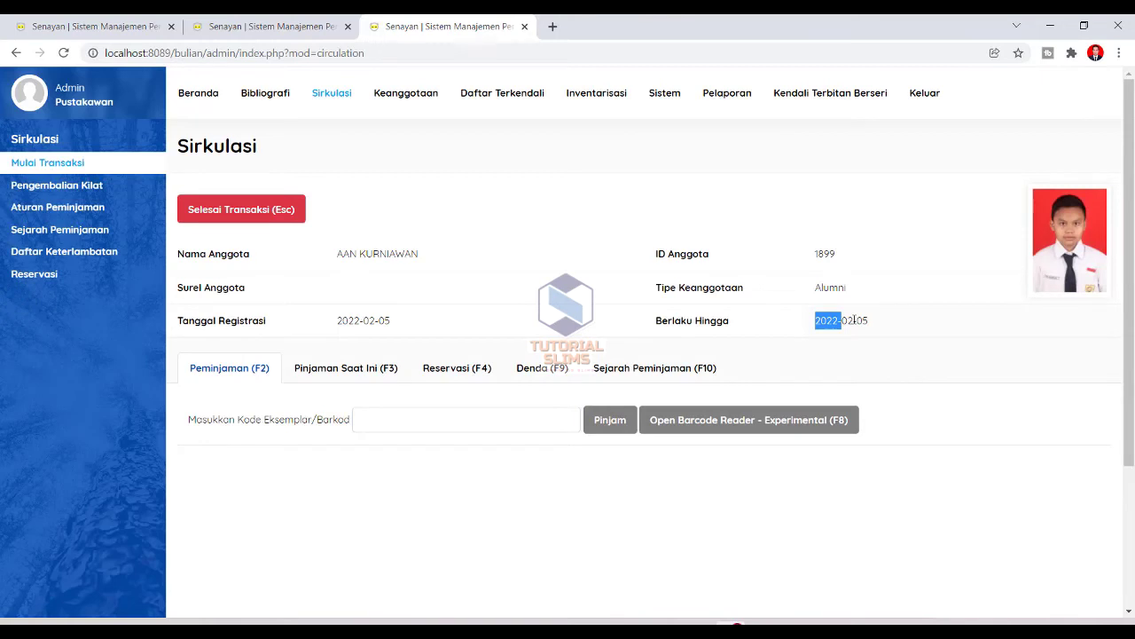
pyautogui.doubleClick(858, 320)
pyautogui.moveTo(847, 320); pyautogui.dragTo(860, 320)
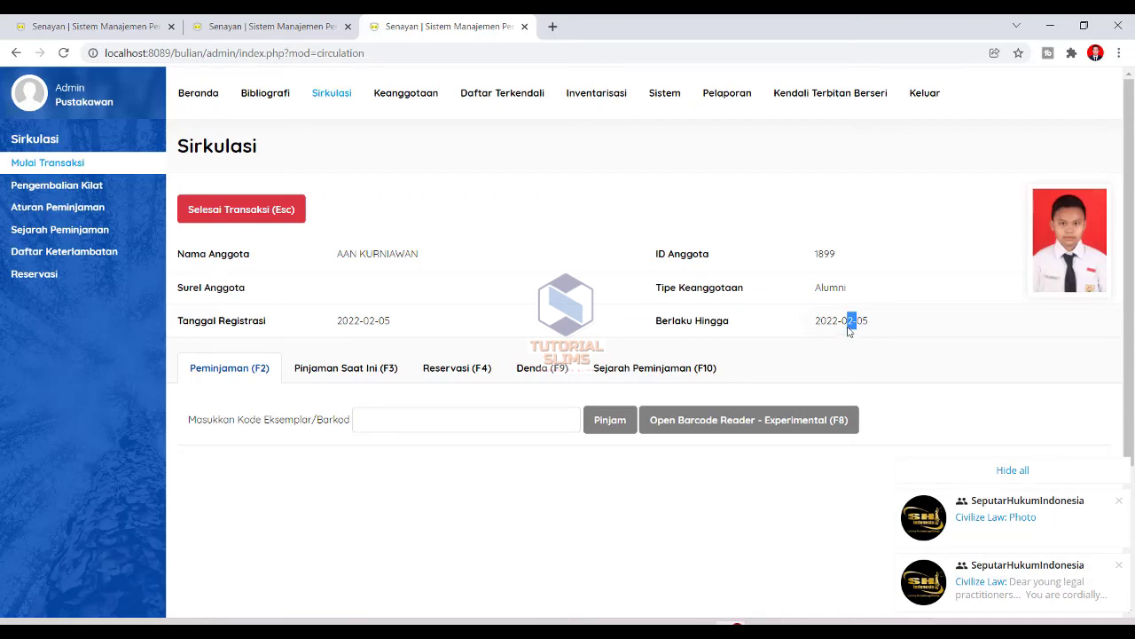
pyautogui.click(856, 325)
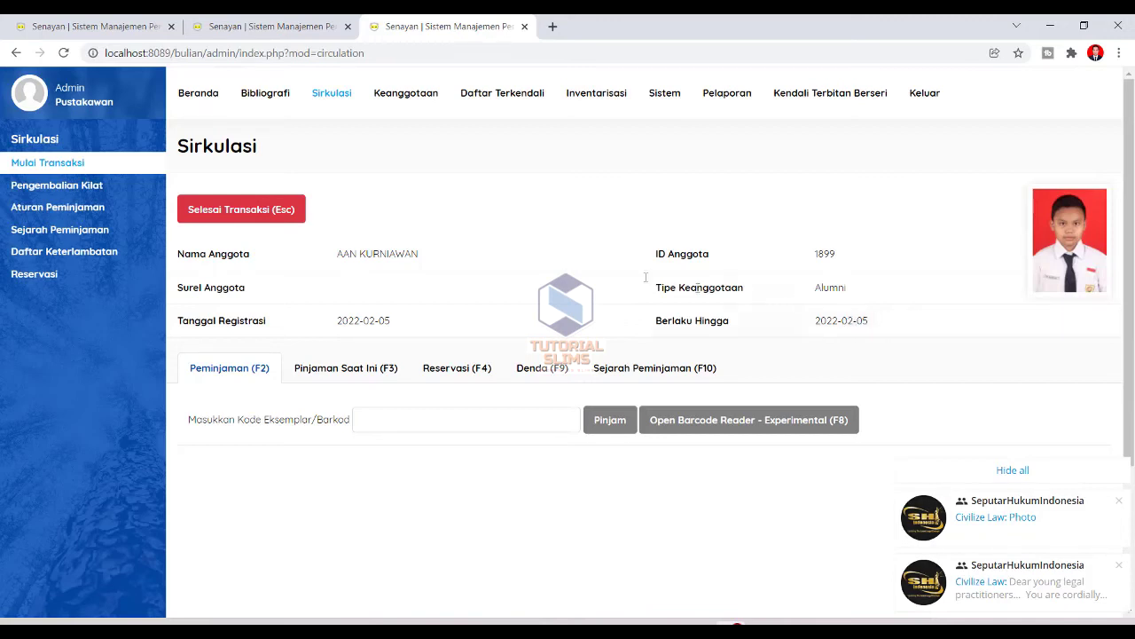
pyautogui.click(401, 97)
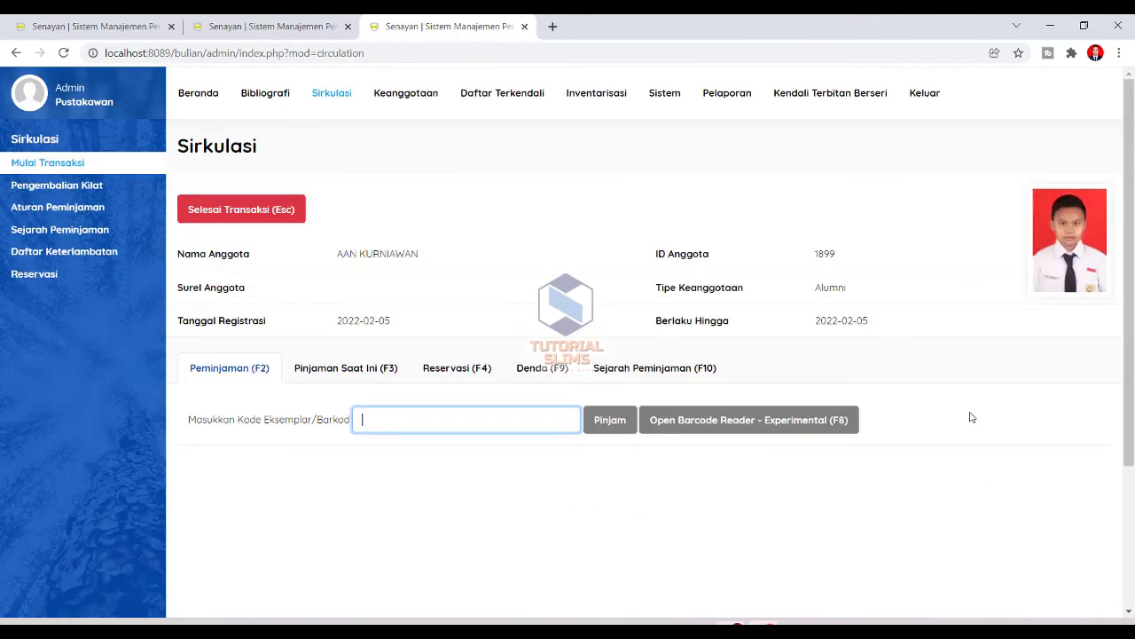
# Try to lend item B00010 to the alumni member, copying its code from the item list, and end the transaction.
pyautogui.click(224, 33)
pyautogui.rightClick(293, 326)
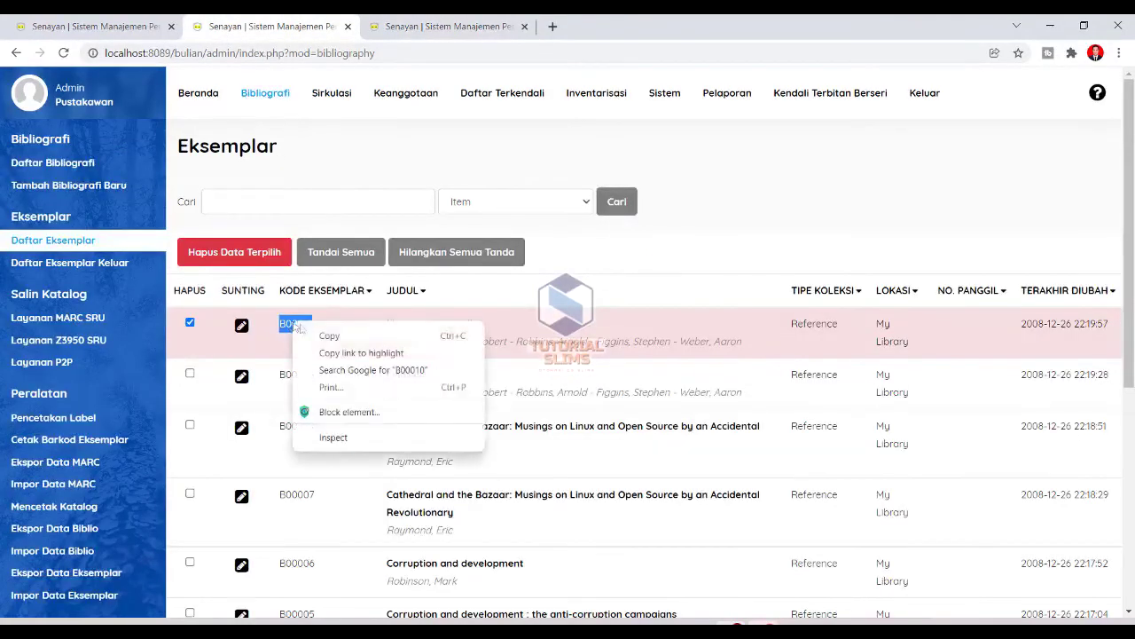
pyautogui.click(338, 337)
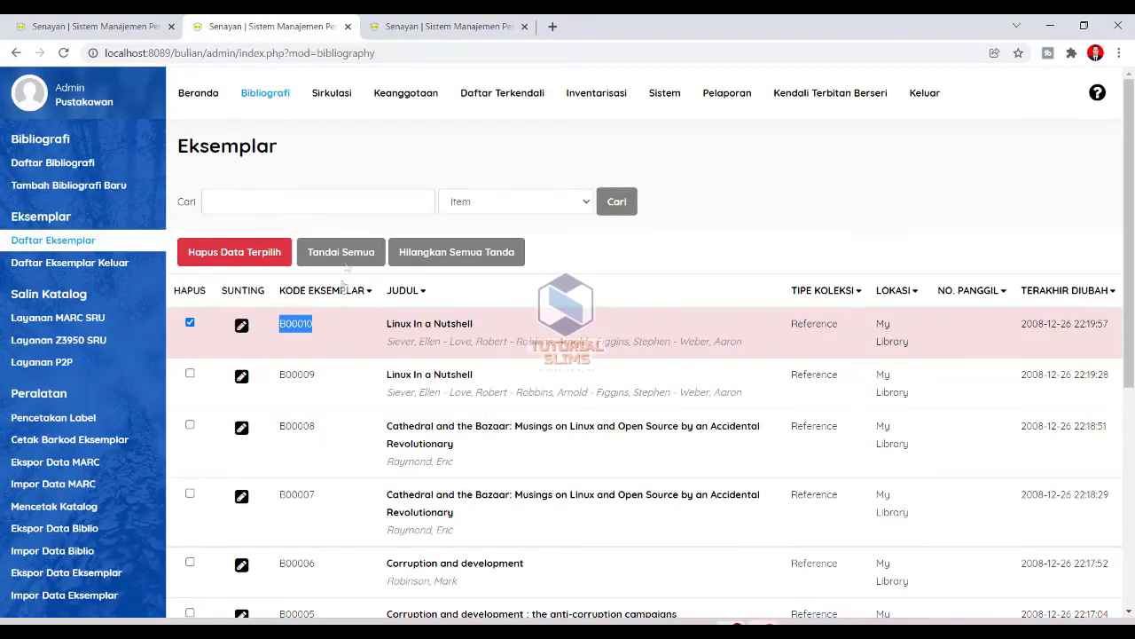
pyautogui.click(416, 34)
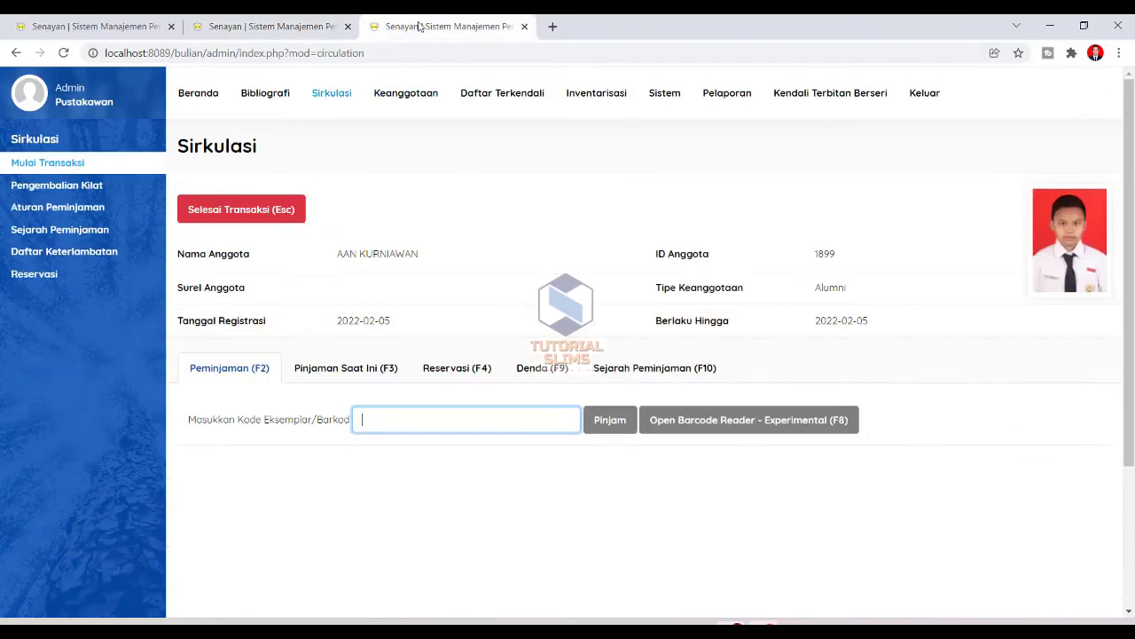
pyautogui.rightClick(403, 419)
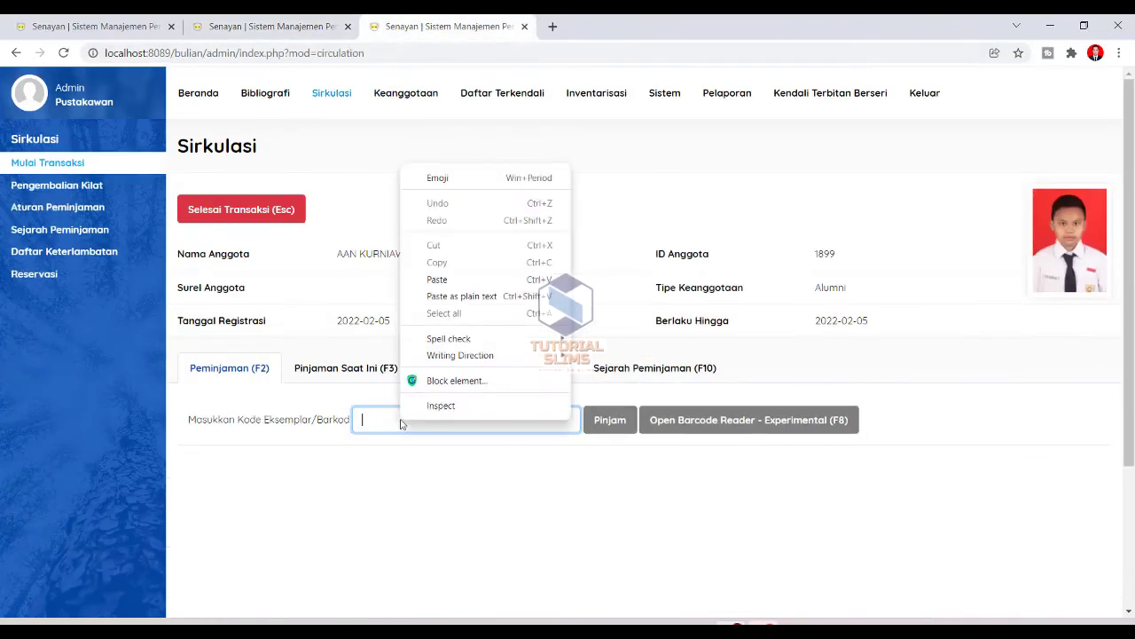
pyautogui.click(437, 278)
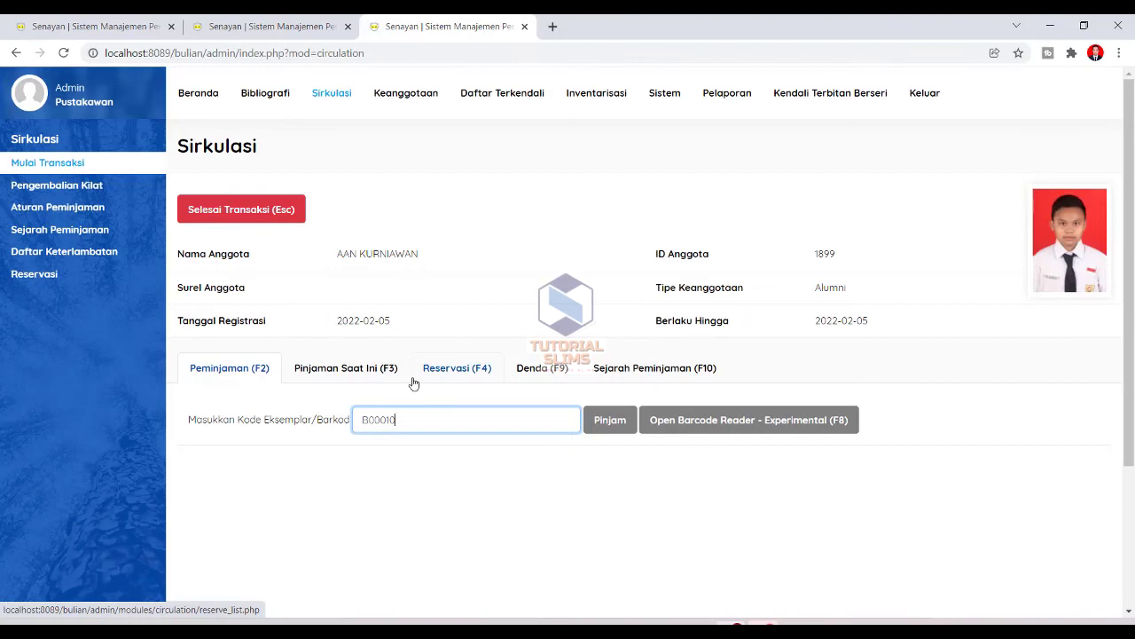
pyautogui.click(610, 419)
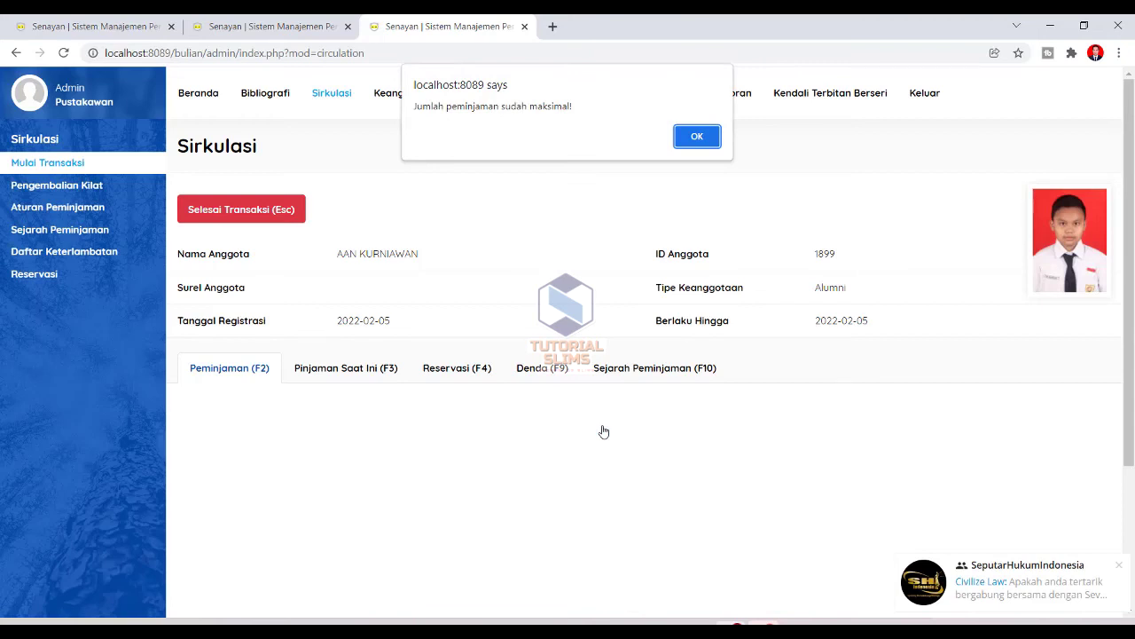
pyautogui.click(698, 138)
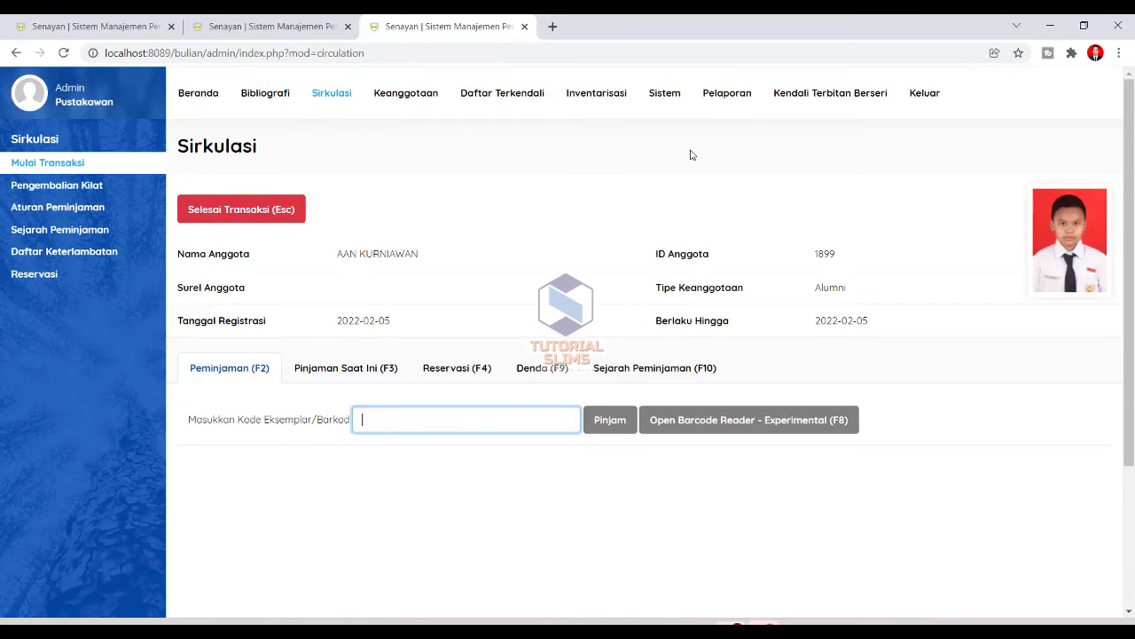
pyautogui.press('Escape')
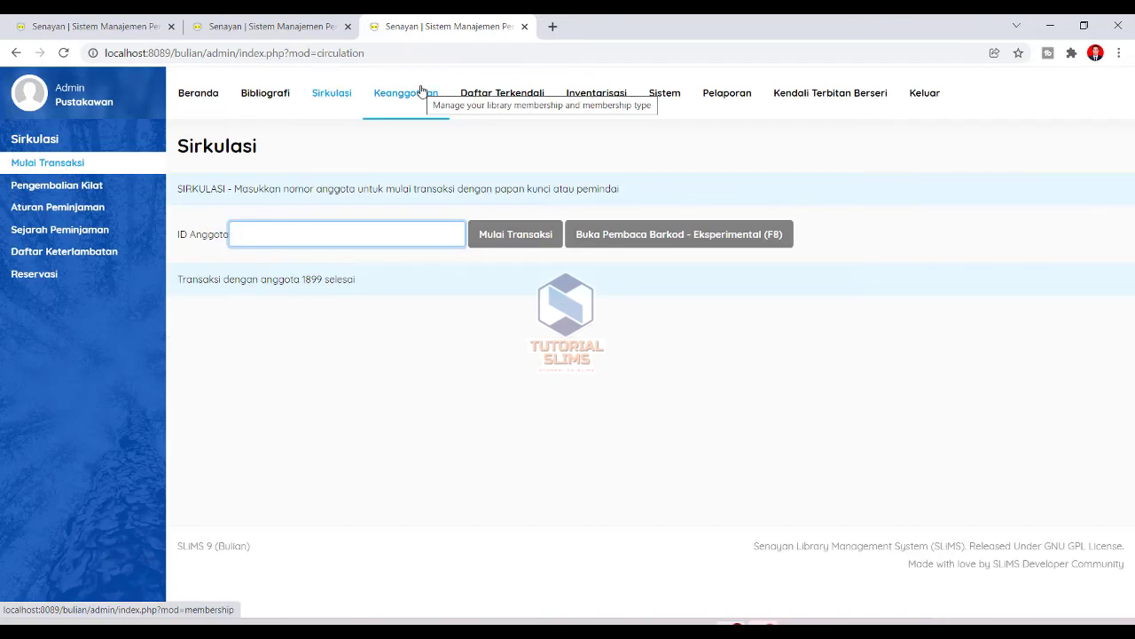
# Edit the Alumni membership type and set its loan limit (Jumlah Pinjaman) to 1.
pyautogui.click(422, 92)
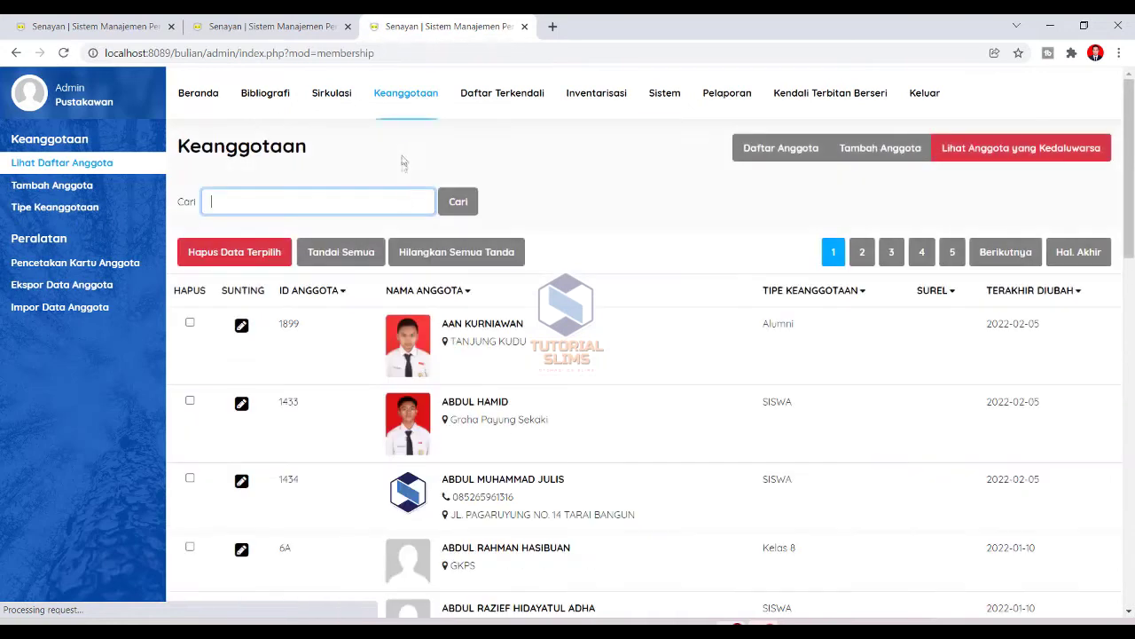
pyautogui.click(93, 215)
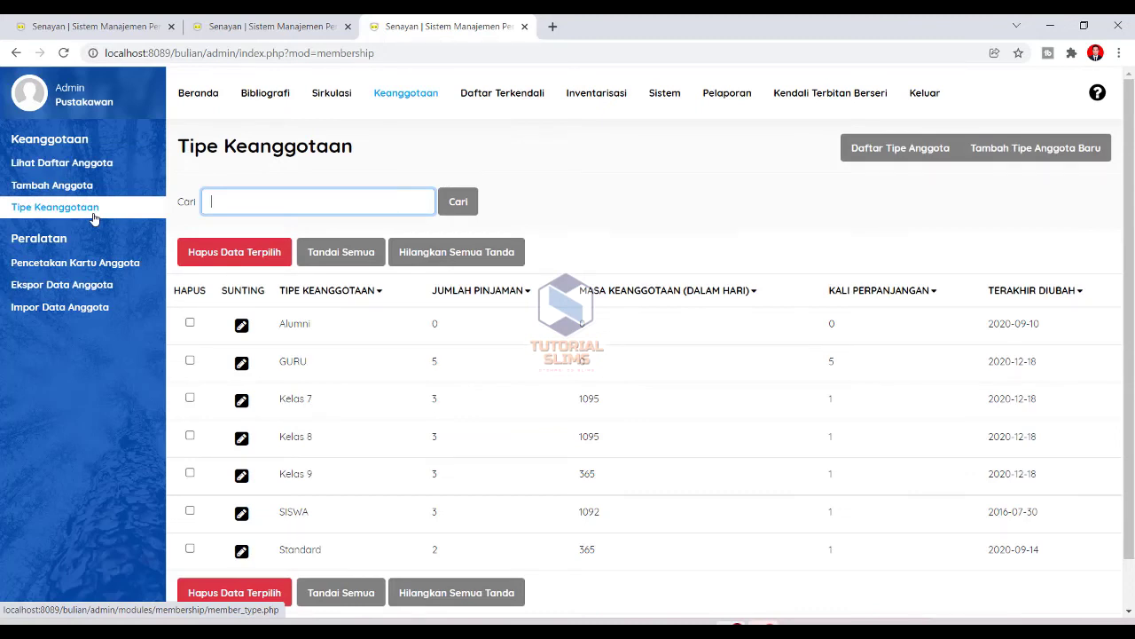
pyautogui.click(241, 325)
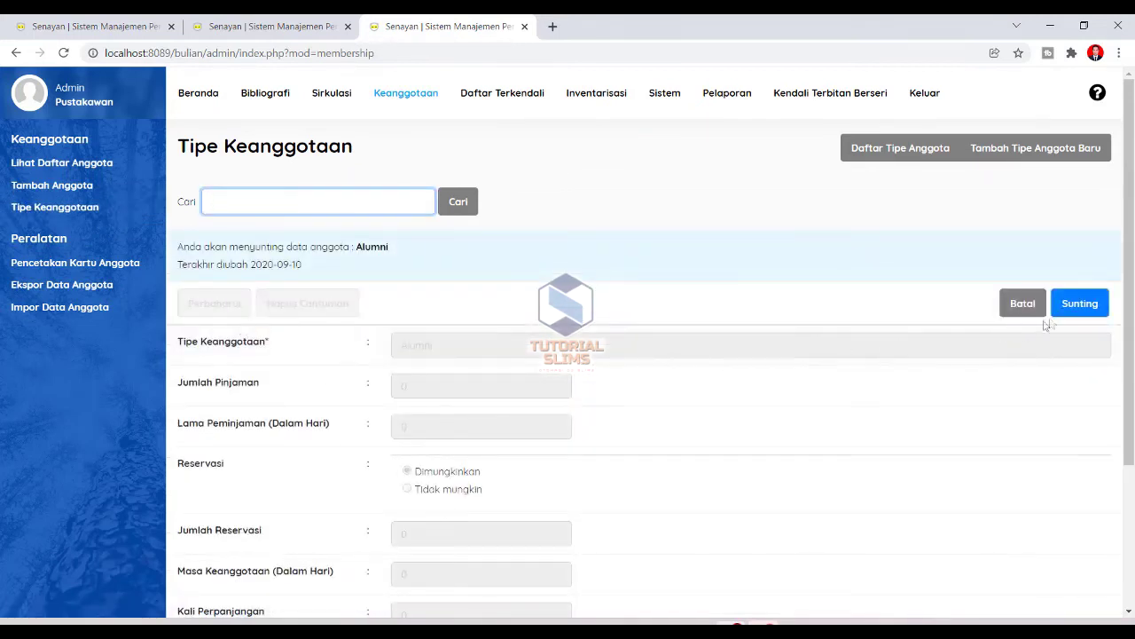
pyautogui.click(1079, 305)
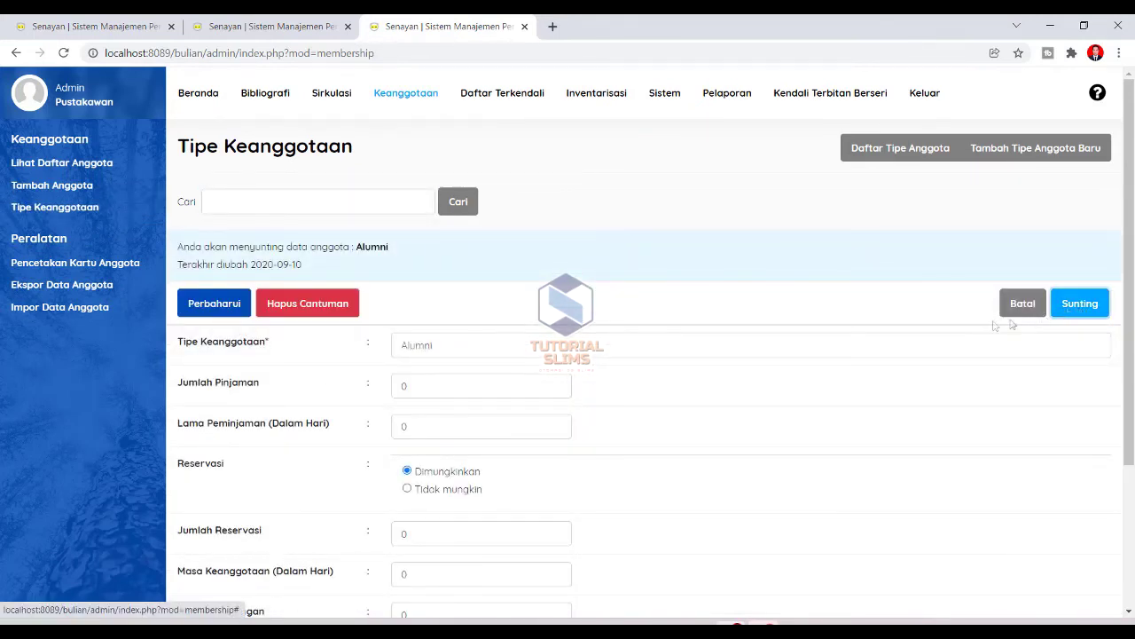
pyautogui.click(493, 389)
pyautogui.doubleClick(493, 389)
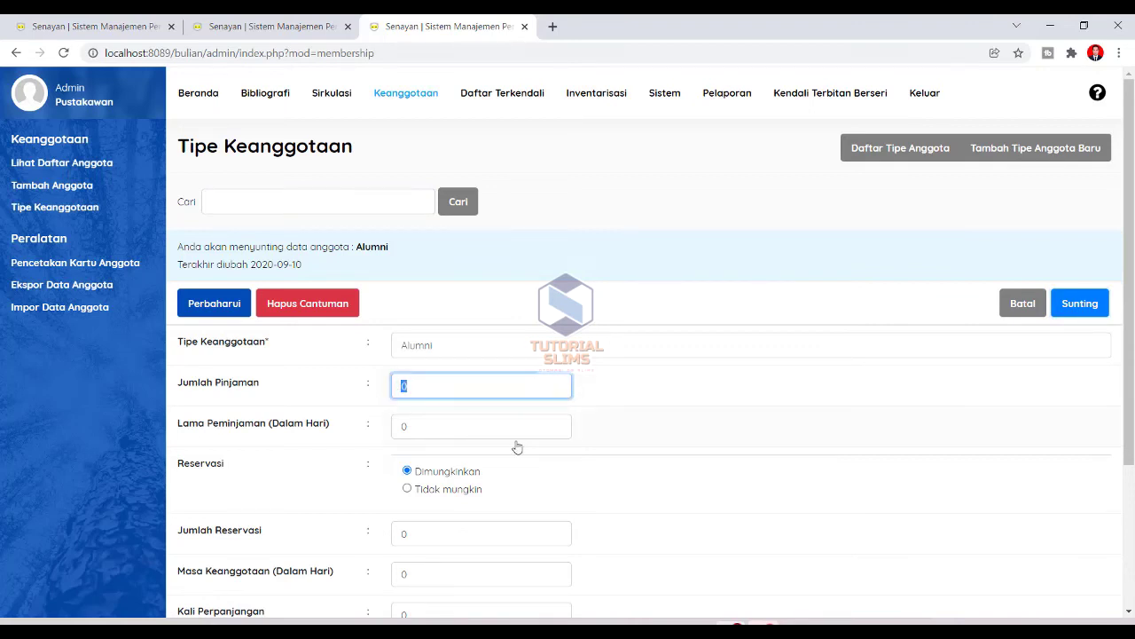
pyautogui.write('1')
# Set the Alumni type's membership period (Masa Keanggotaan) to 20 days and save the updated type.
pyautogui.scroll(-1, 526, 459)
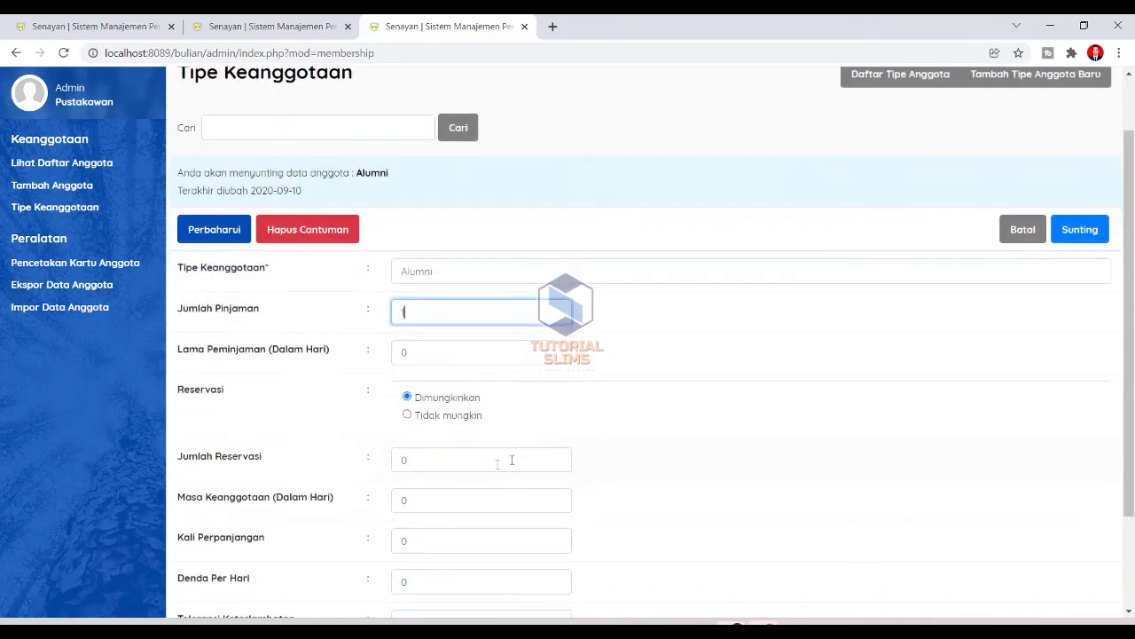
pyautogui.moveTo(451, 500); pyautogui.dragTo(381, 502)
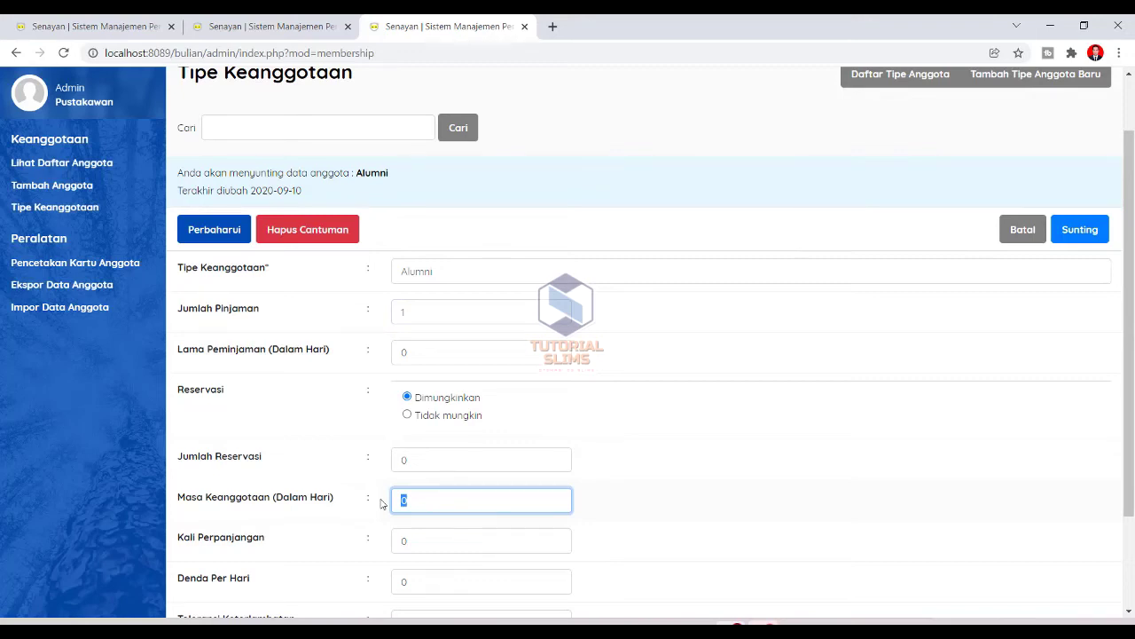
pyautogui.write('2')
pyautogui.scroll(-1, 430, 497)
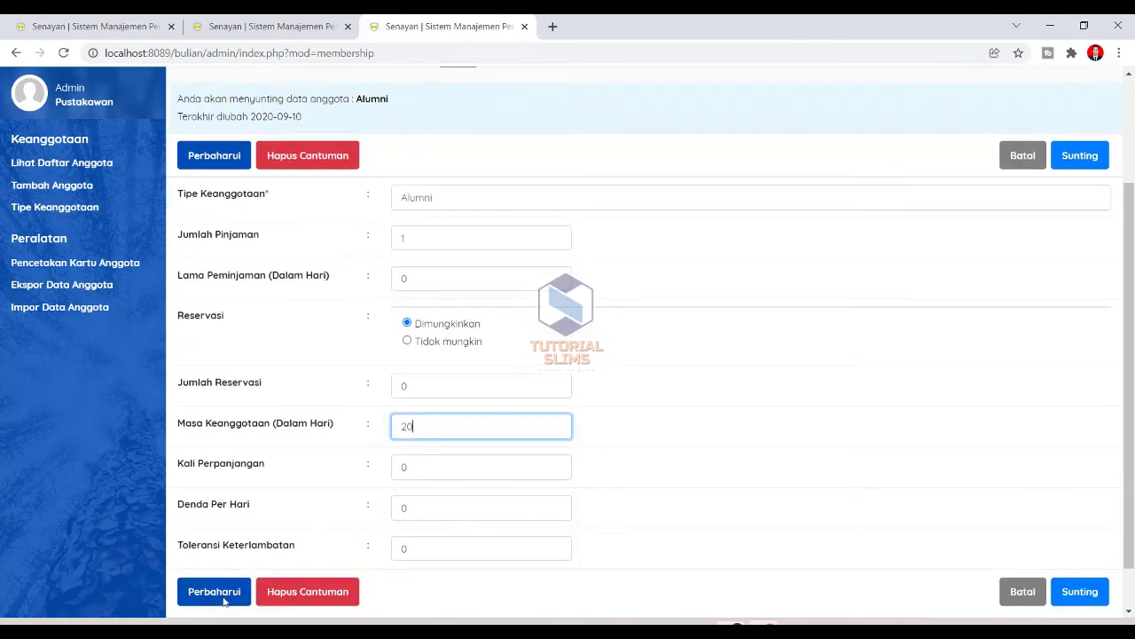
pyautogui.click(218, 158)
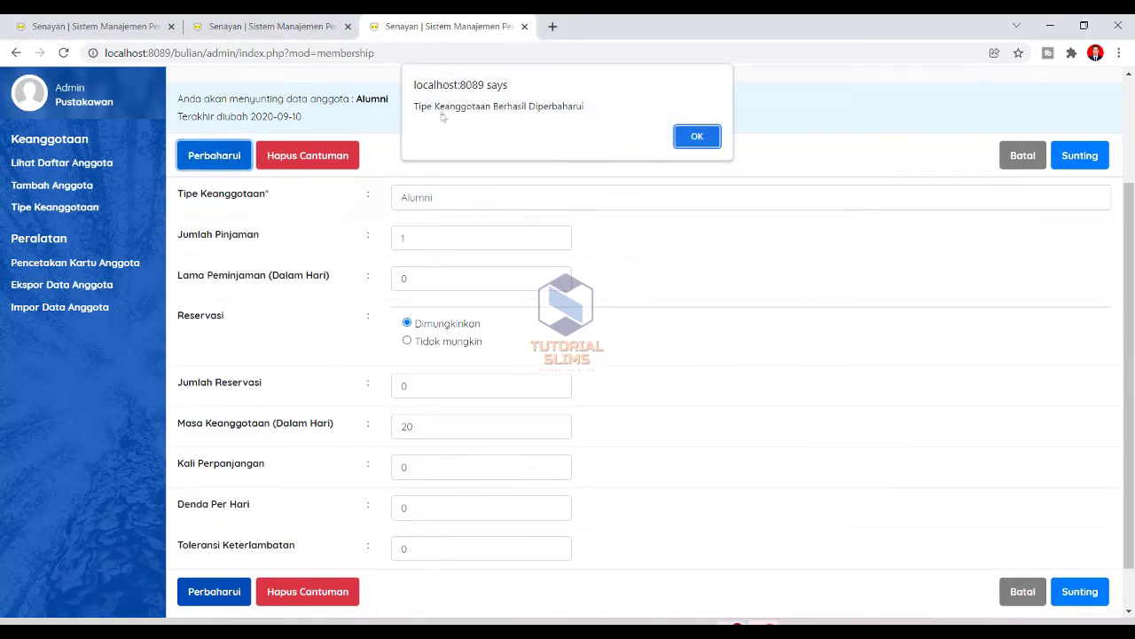
pyautogui.click(695, 137)
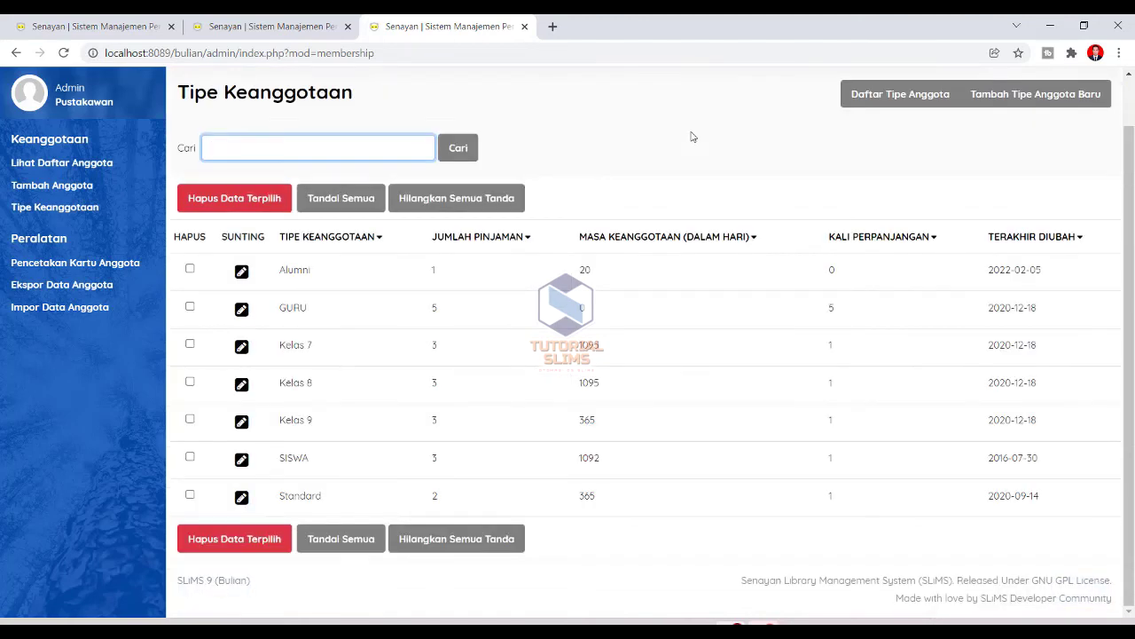
# Start a circulation transaction for the alumni member, pasting the member ID copied from the membership list.
pyautogui.scroll(1, 693, 136)
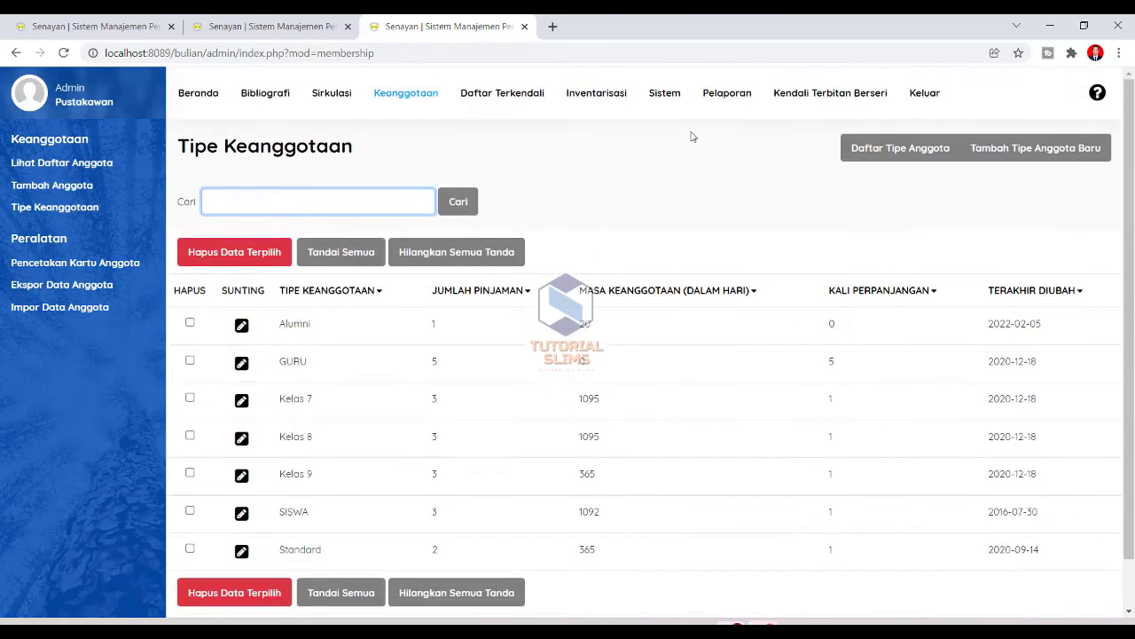
pyautogui.click(337, 105)
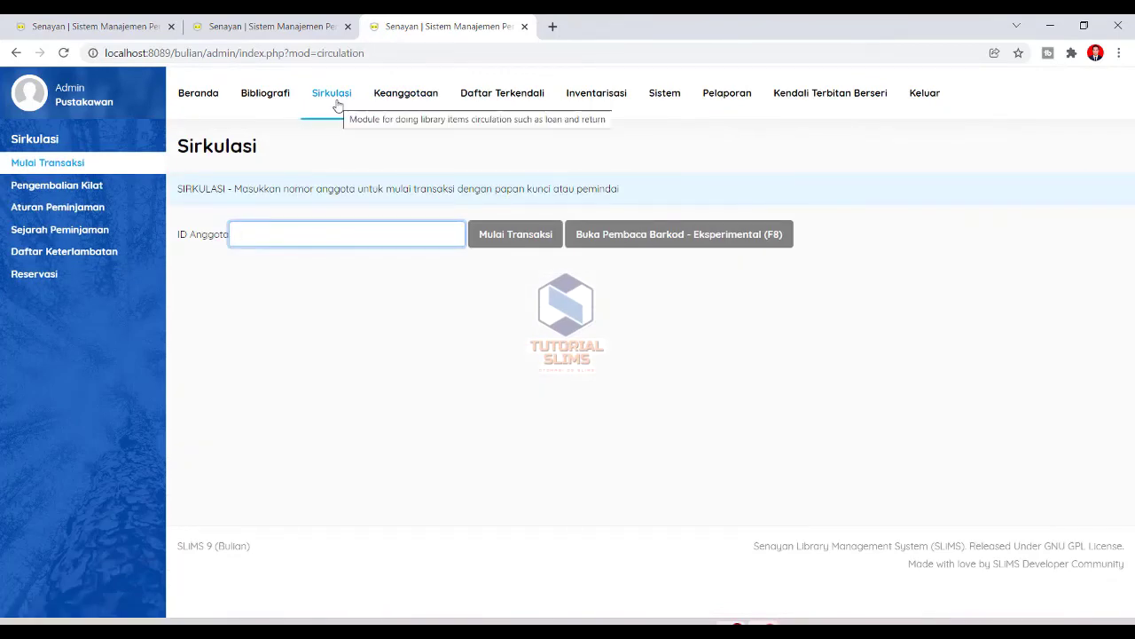
pyautogui.click(55, 26)
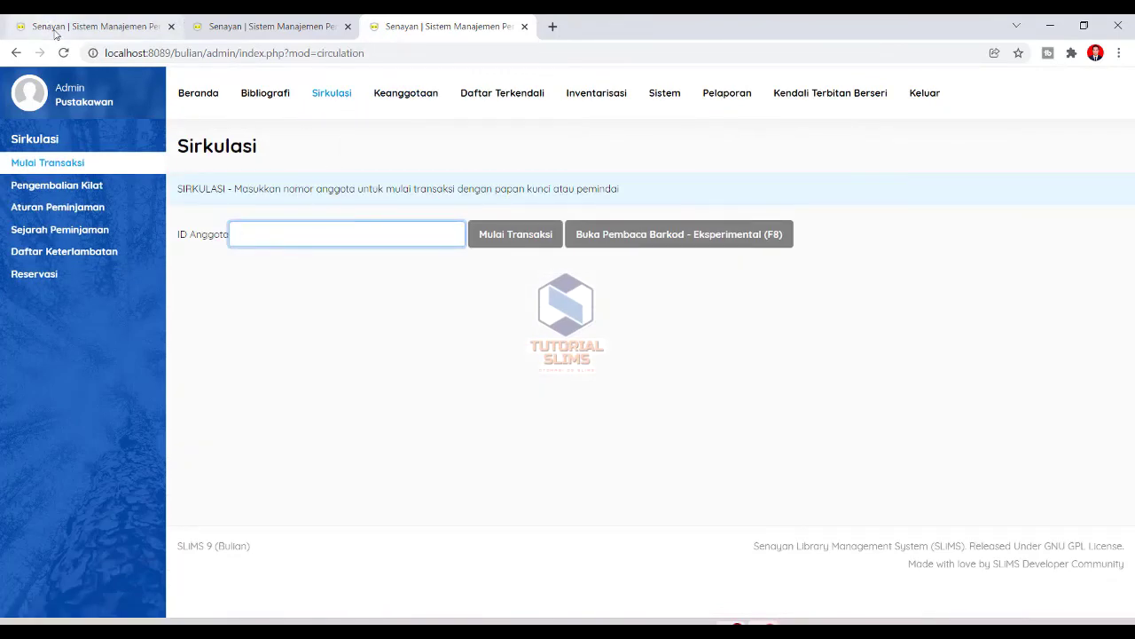
pyautogui.rightClick(291, 328)
pyautogui.click(325, 340)
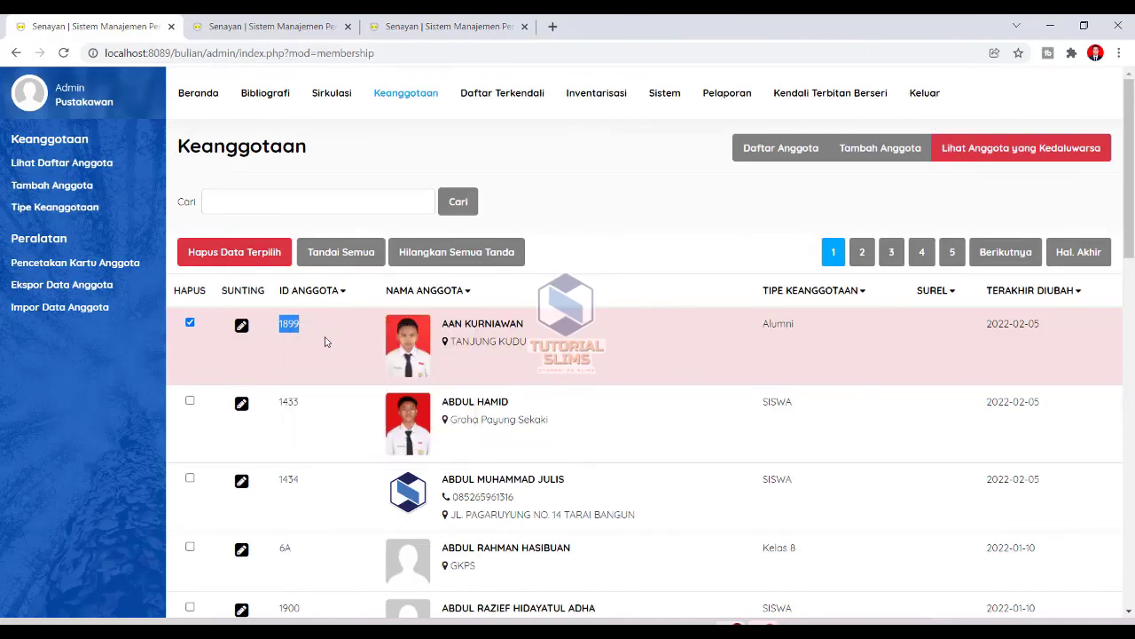
pyautogui.click(435, 27)
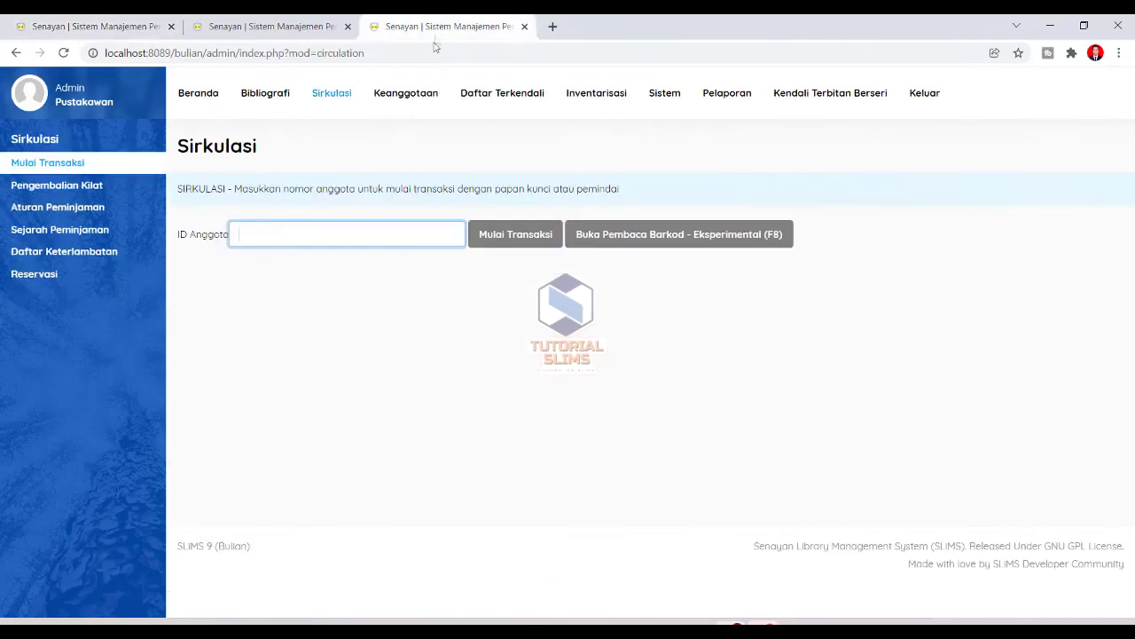
pyautogui.rightClick(384, 235)
pyautogui.click(435, 351)
pyautogui.click(512, 240)
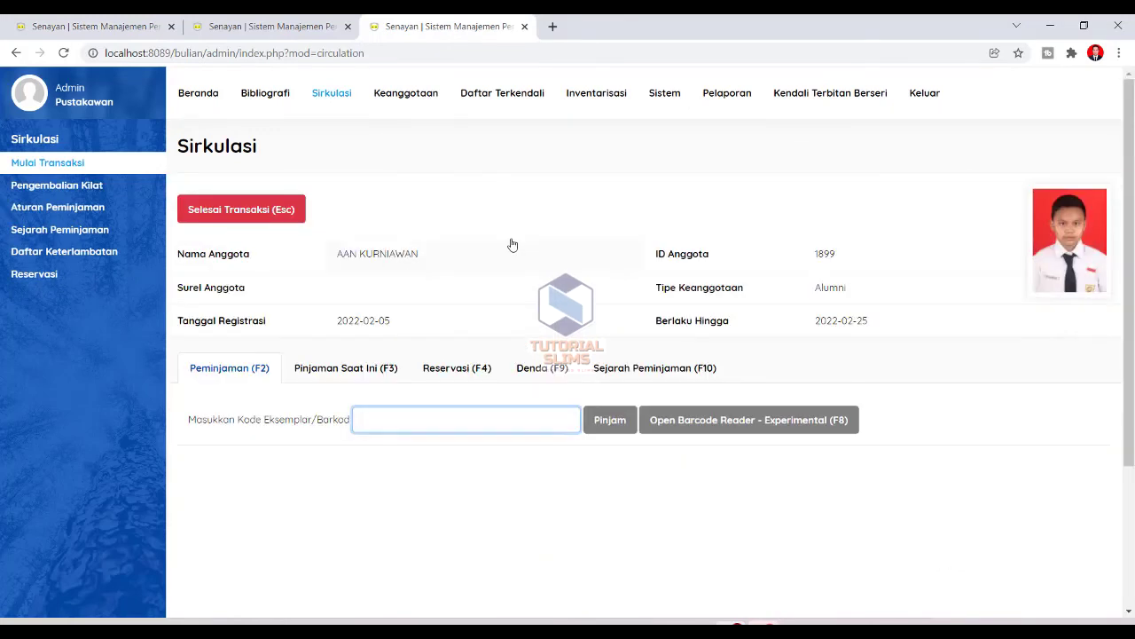
# Lend item B00010 to the member, copying its code from the item list, and finish the transaction.
pyautogui.click(293, 25)
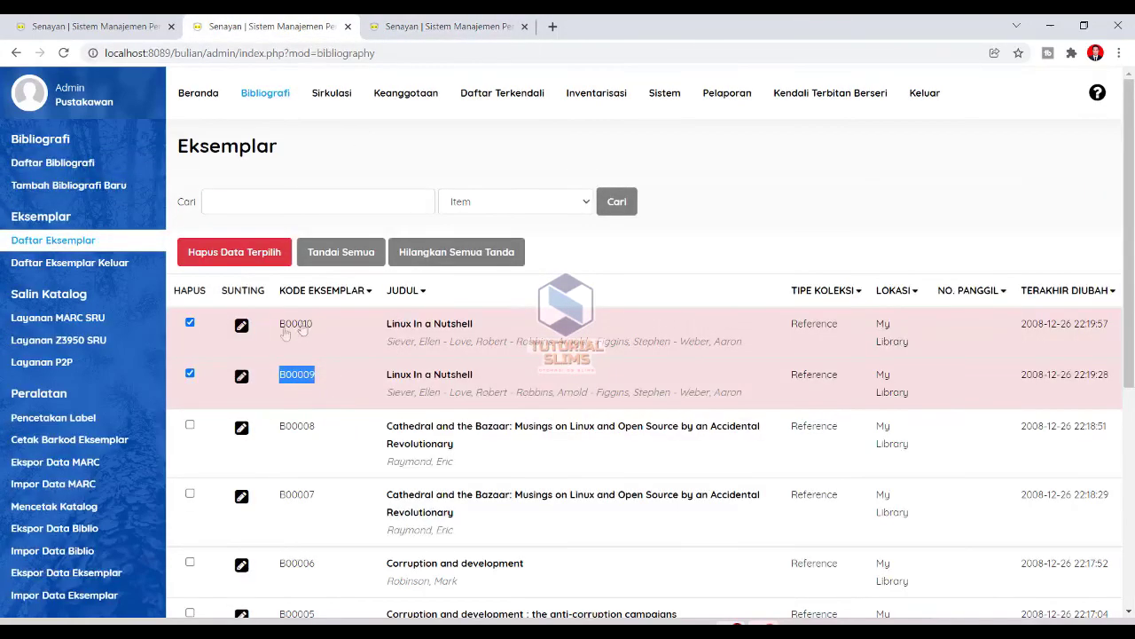
pyautogui.moveTo(277, 327); pyautogui.dragTo(312, 326)
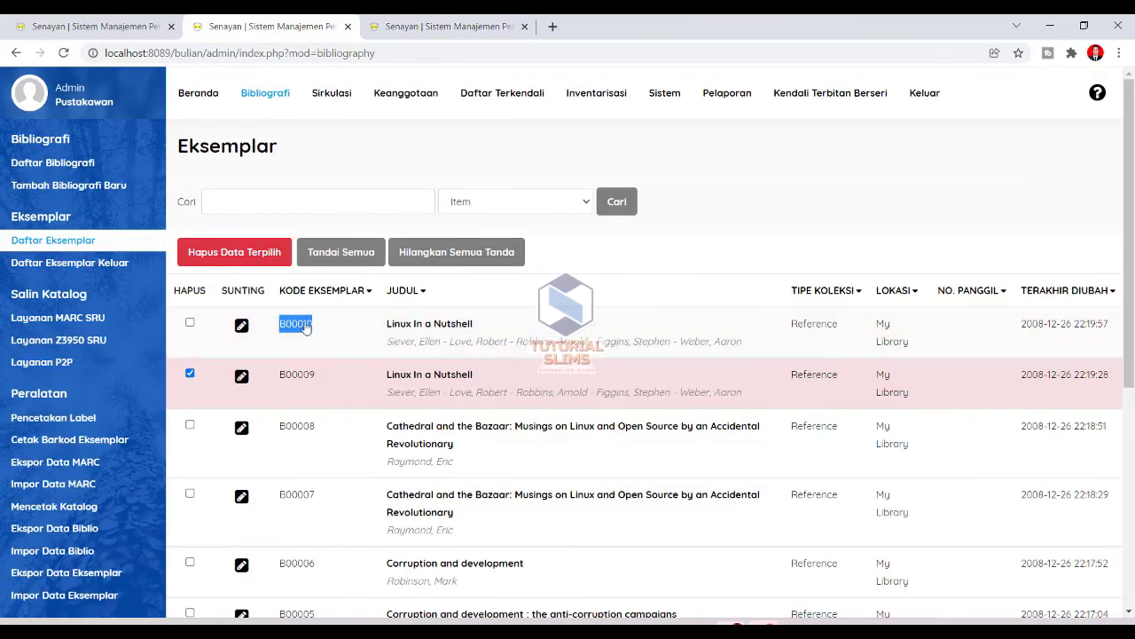
pyautogui.rightClick(304, 326)
pyautogui.click(340, 337)
pyautogui.click(436, 28)
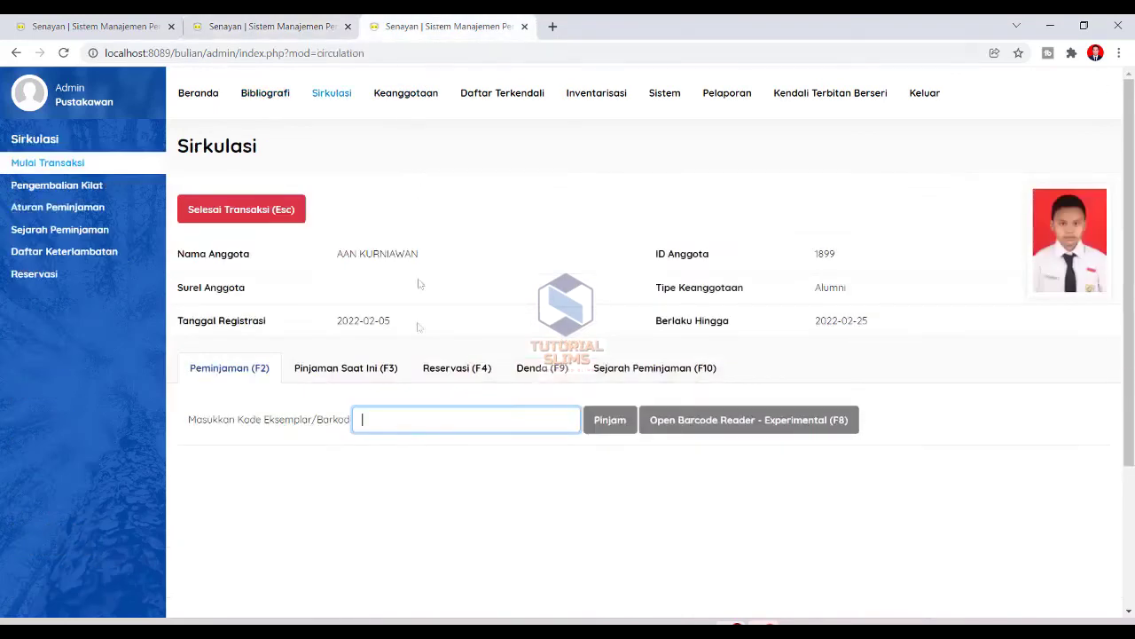
pyautogui.rightClick(408, 420)
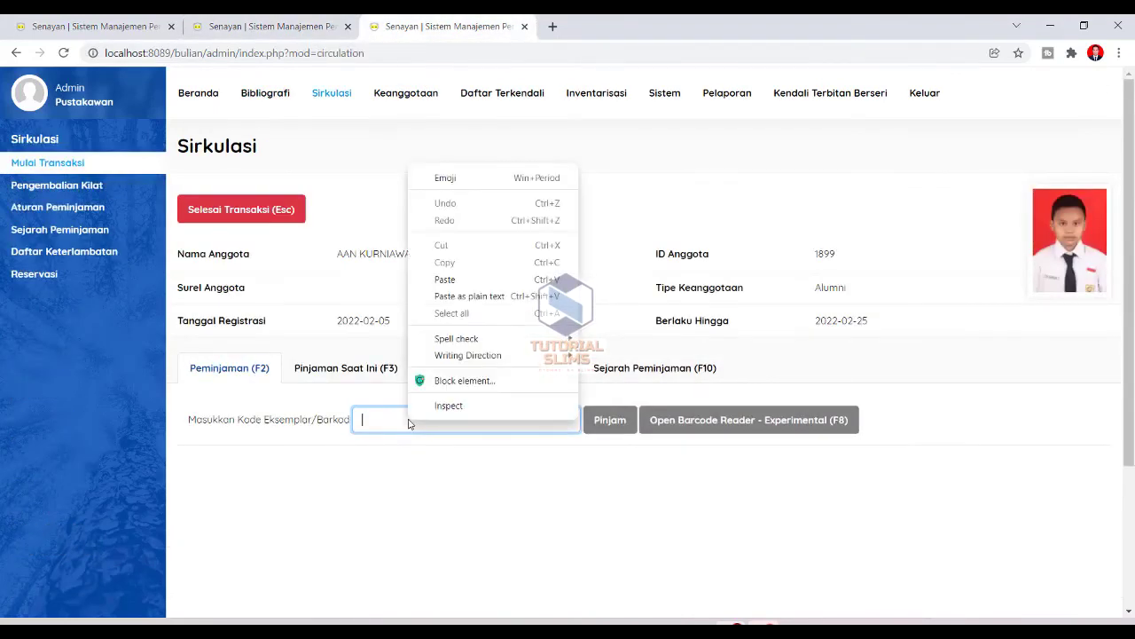
pyautogui.click(462, 280)
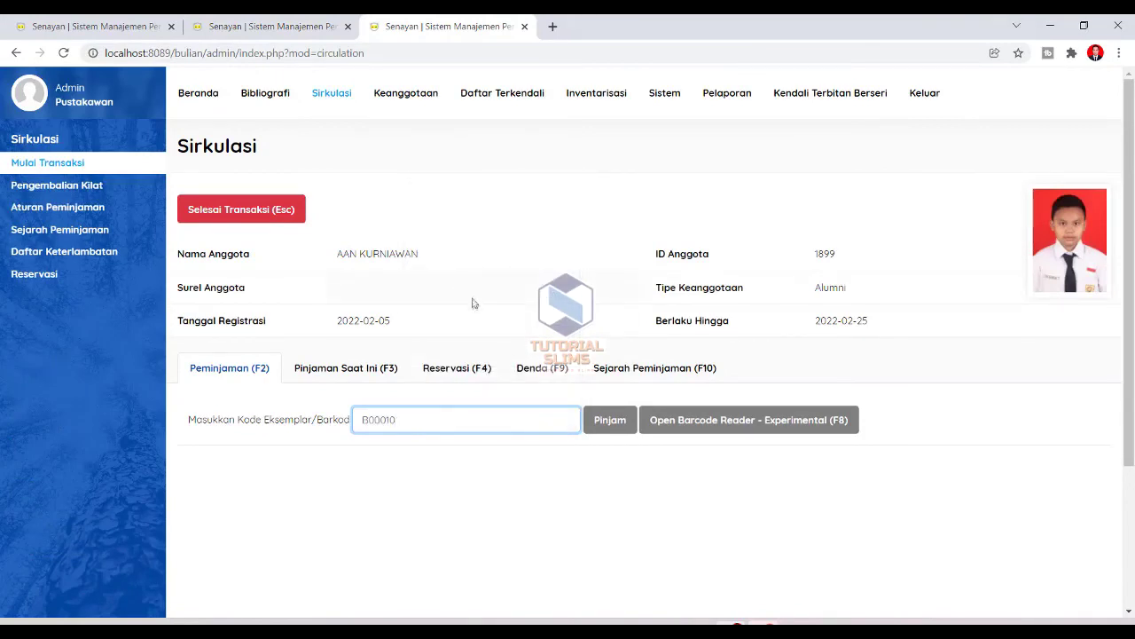
pyautogui.click(597, 430)
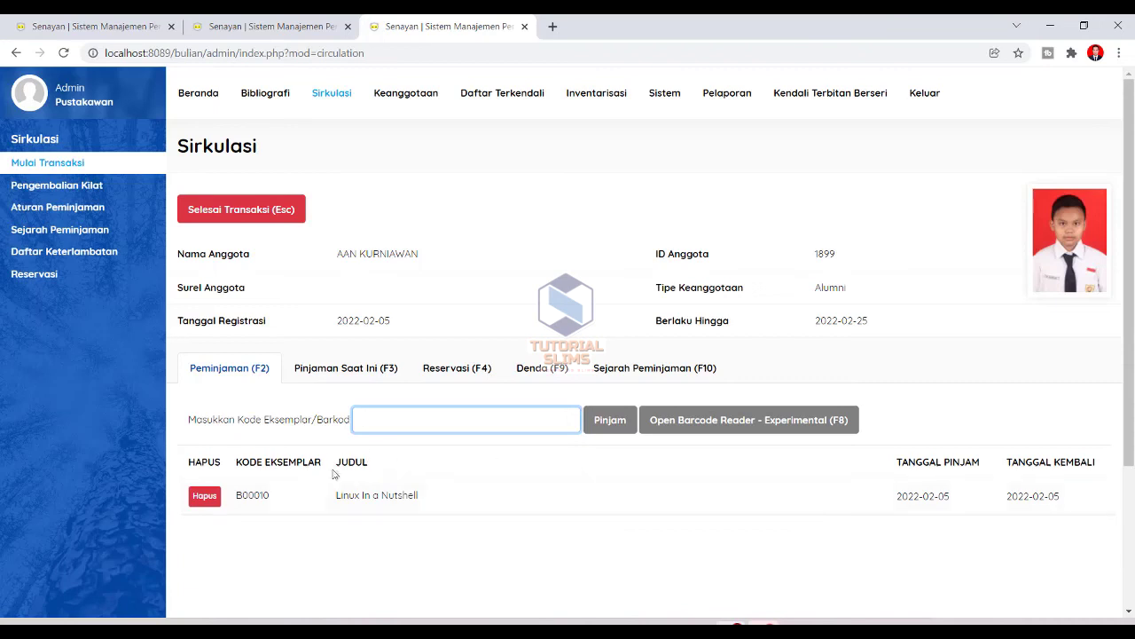
pyautogui.click(293, 213)
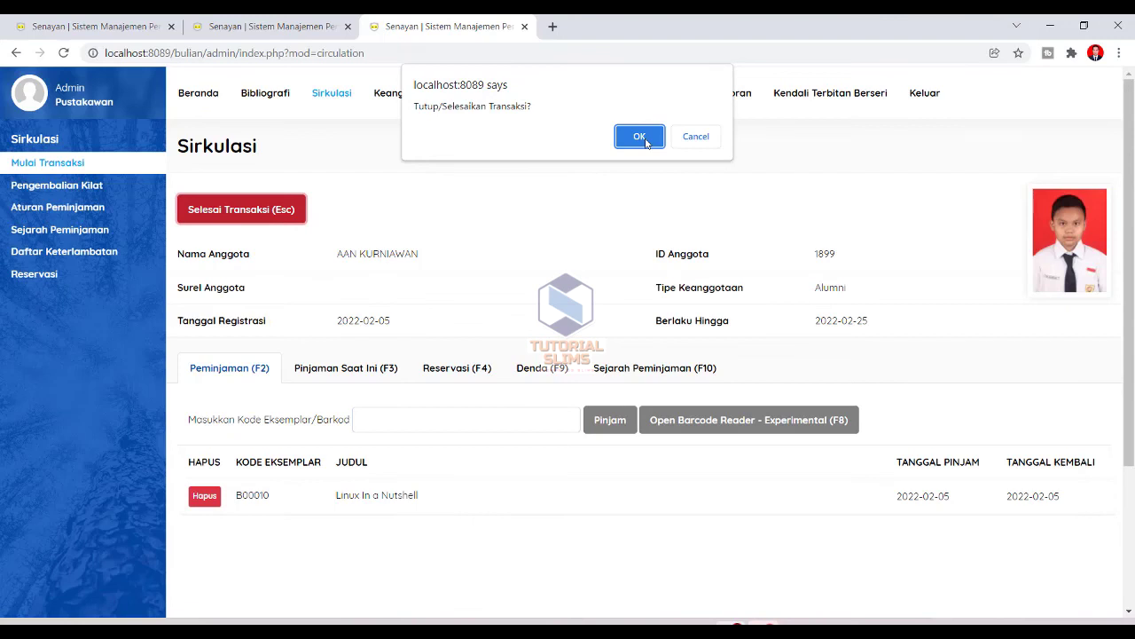
pyautogui.click(645, 140)
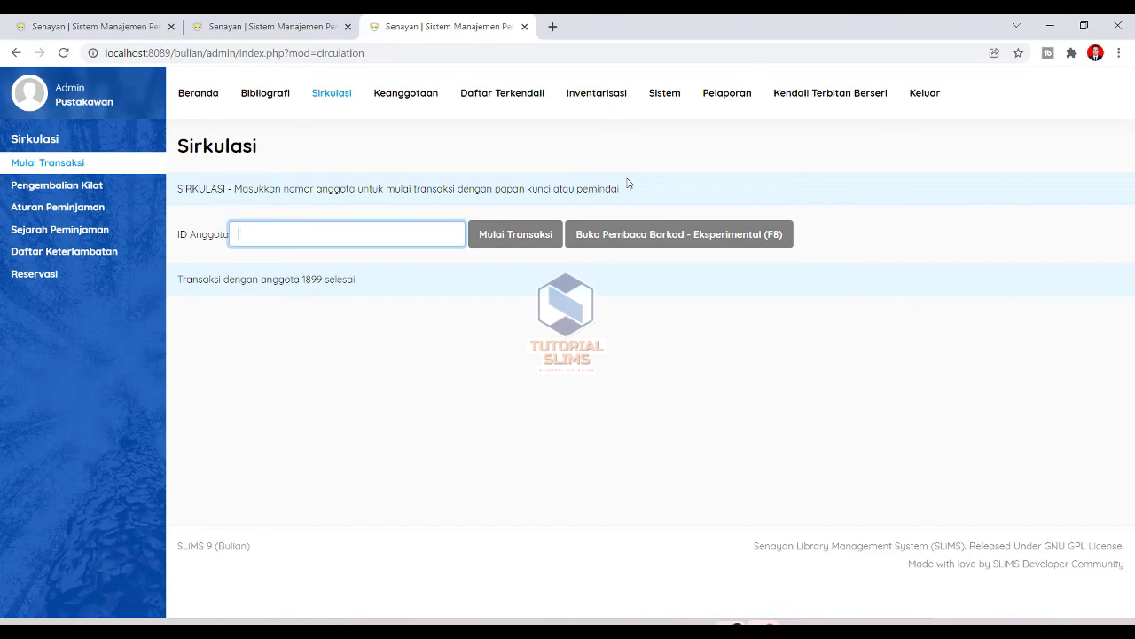
# Open the loan history (Sejarah Peminjaman) and check the alumni loan's member ID, member name, item code, title and loan status.
pyautogui.click(74, 230)
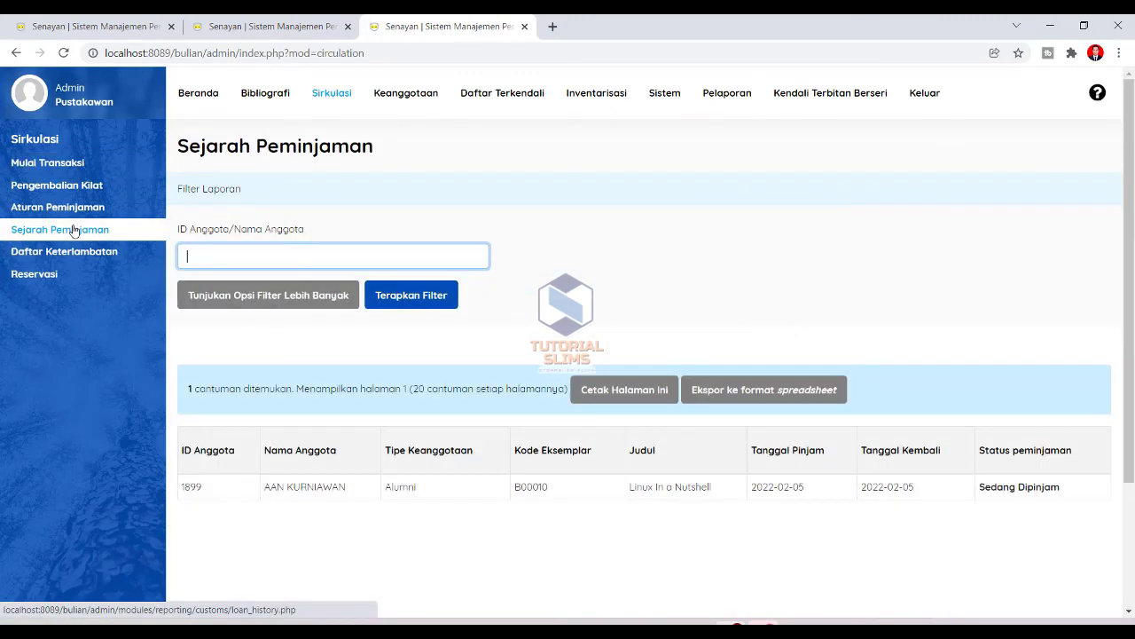
pyautogui.doubleClick(185, 489)
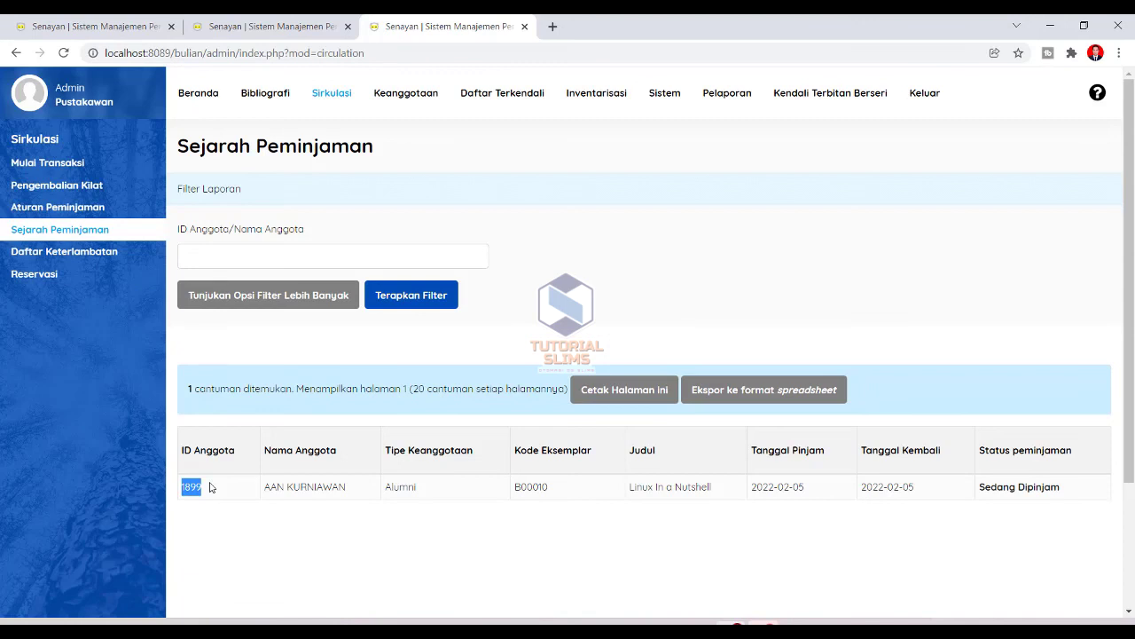
pyautogui.click(289, 486)
pyautogui.moveTo(277, 486); pyautogui.dragTo(344, 486)
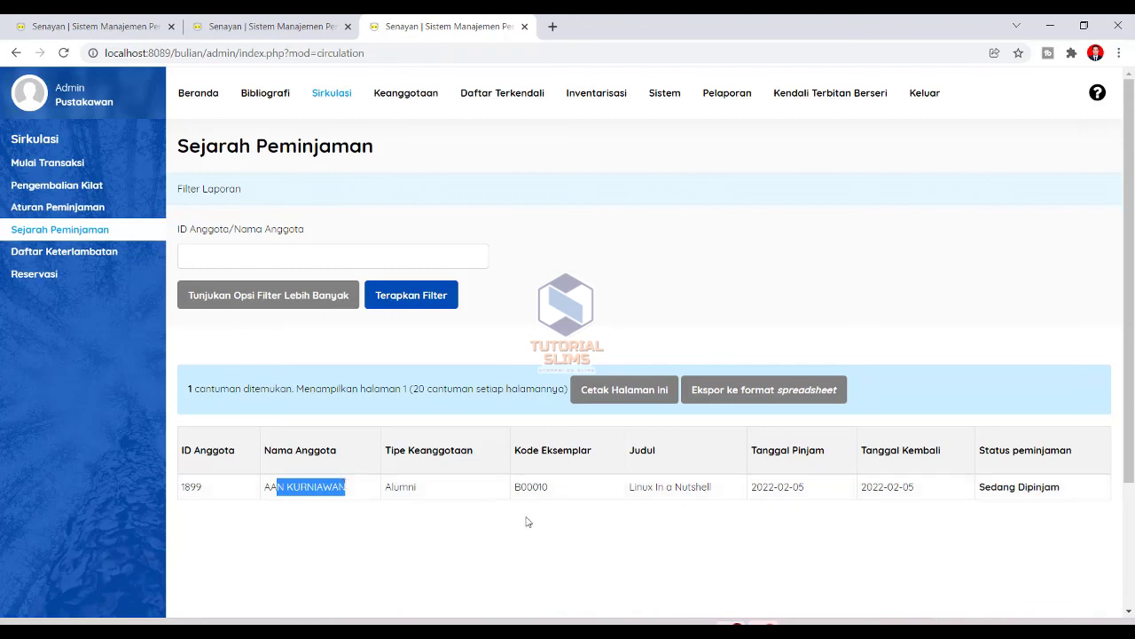
pyautogui.doubleClick(527, 486)
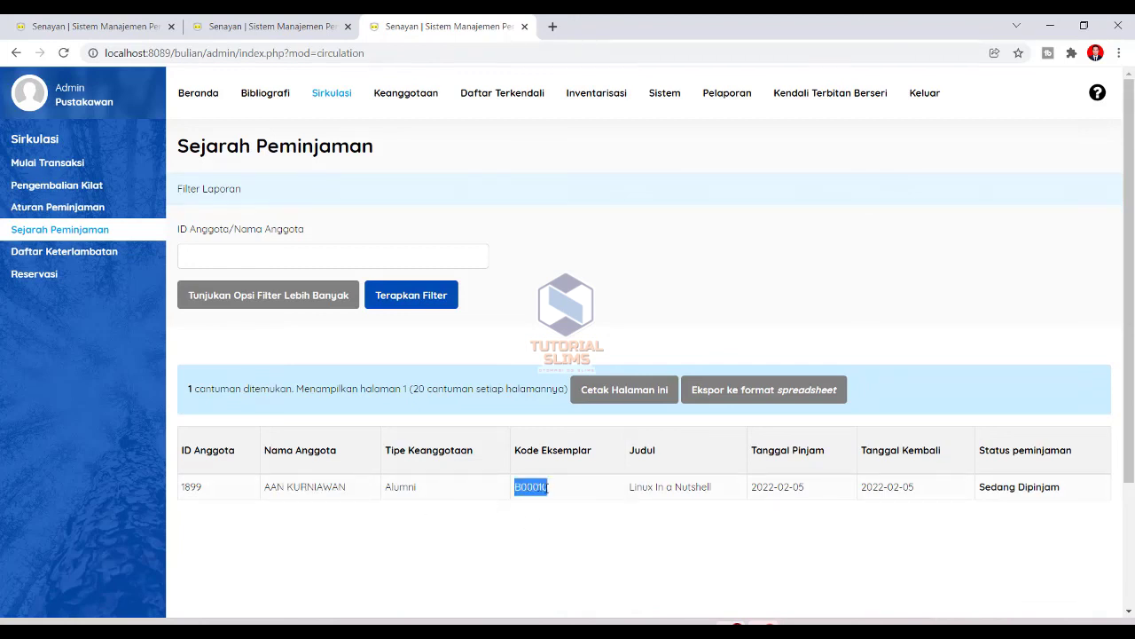
pyautogui.moveTo(630, 486); pyautogui.dragTo(715, 489)
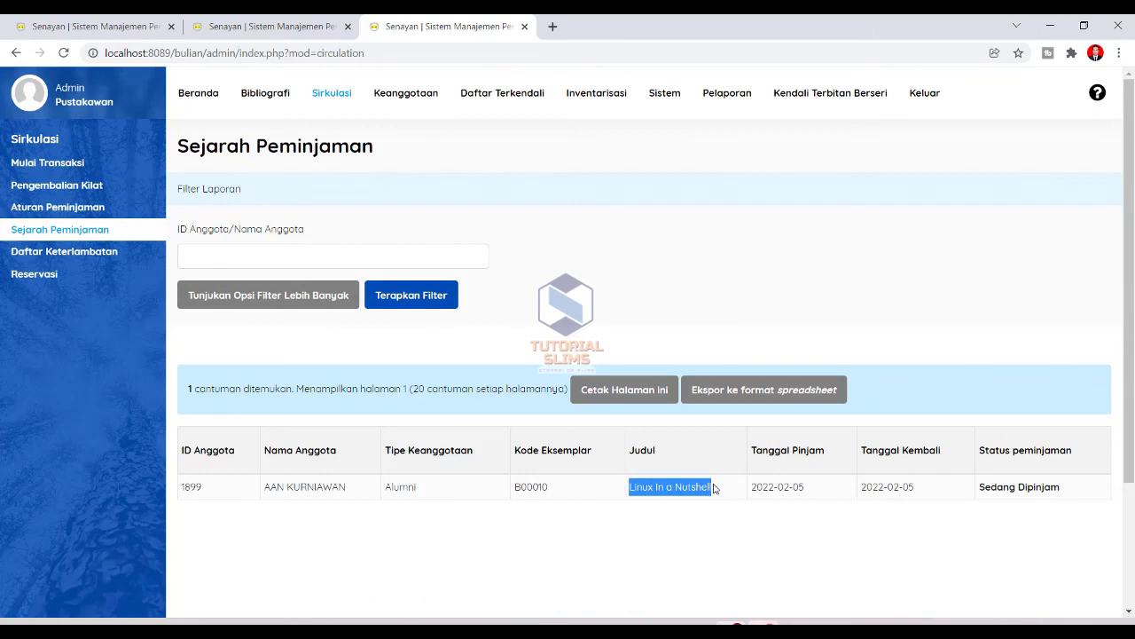
pyautogui.moveTo(980, 486); pyautogui.dragTo(1067, 482)
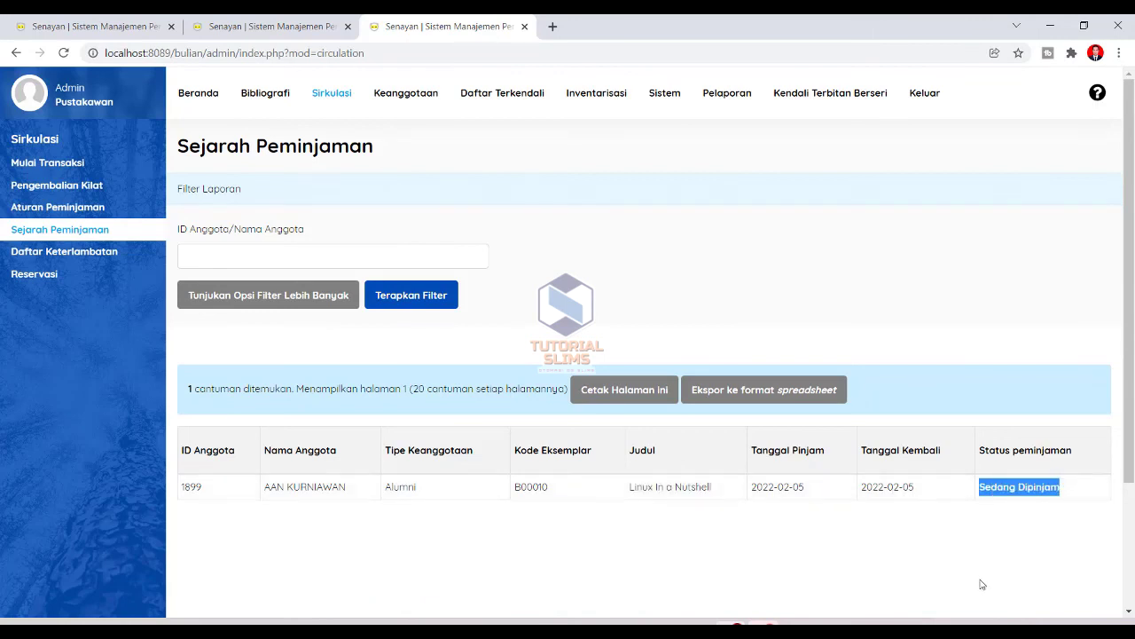